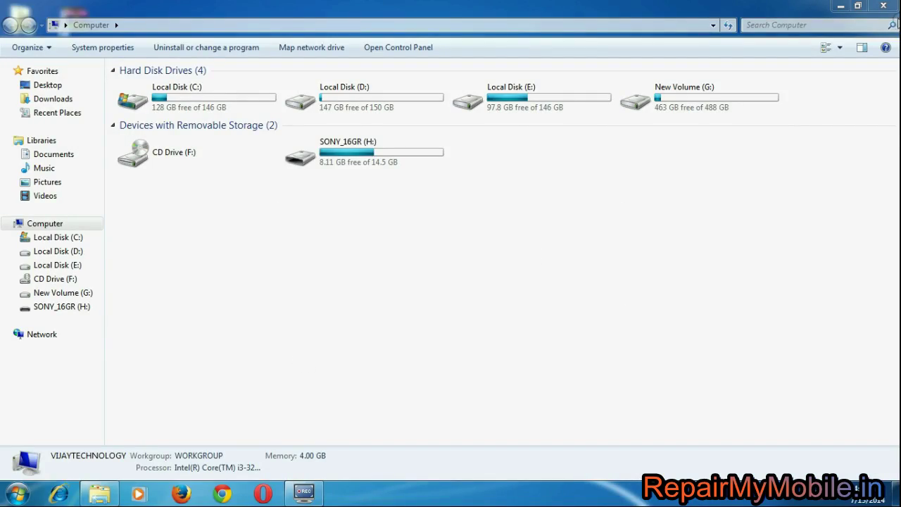
- Copy the Nokia_Best ver 1.75by gsm-mithun folder from the SONY_16GR (H:) drive
double_click(365, 146)
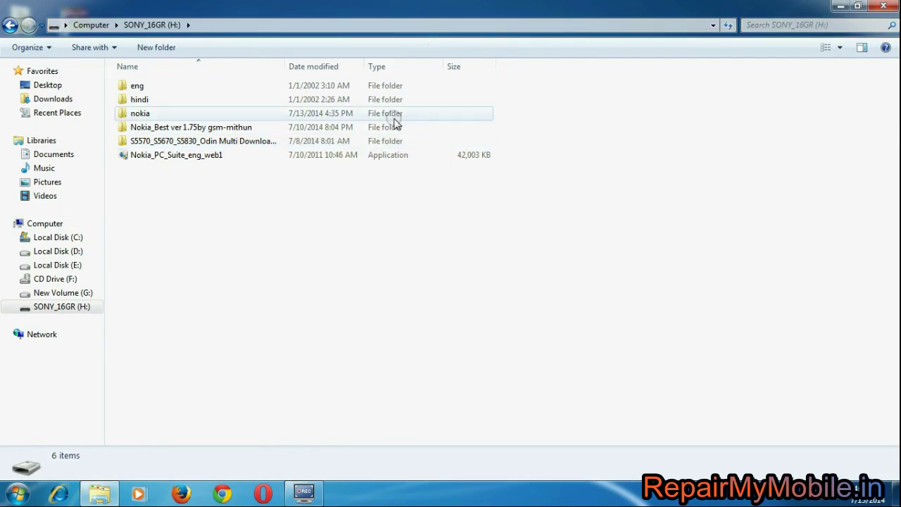
left_click(188, 128)
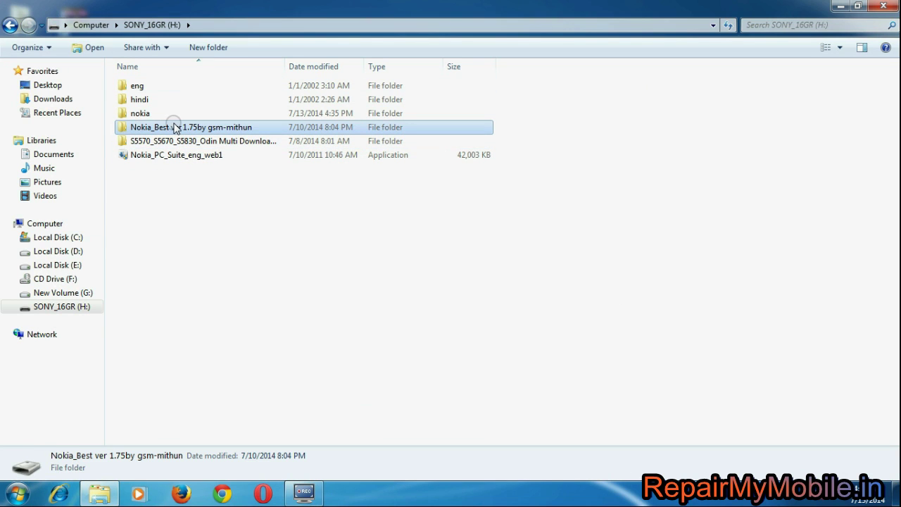
right_click(176, 127)
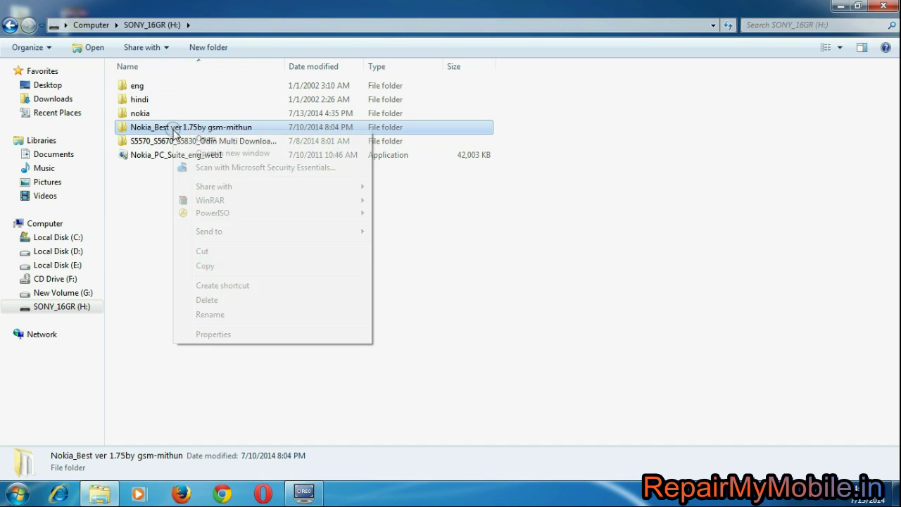
left_click(205, 266)
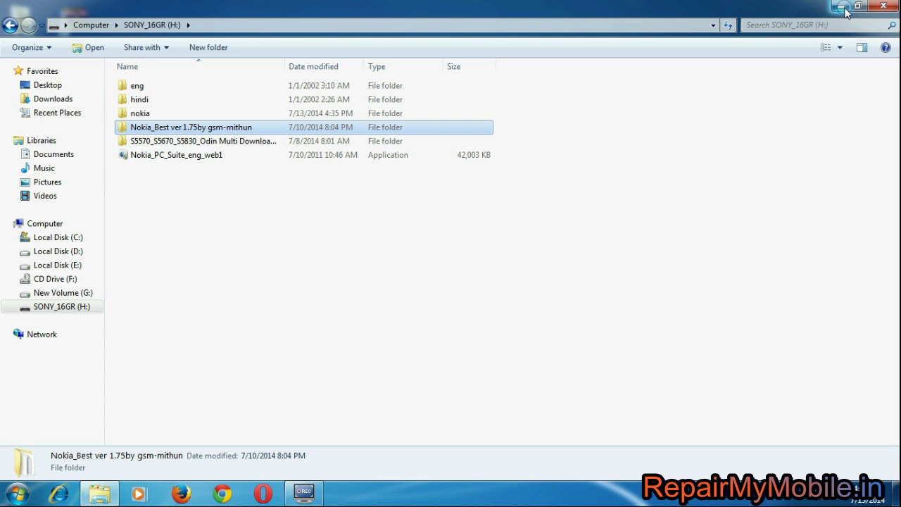
- Paste the folder into Local Disk (C:) and show the copy progress details
left_click(844, 7)
double_click(21, 91)
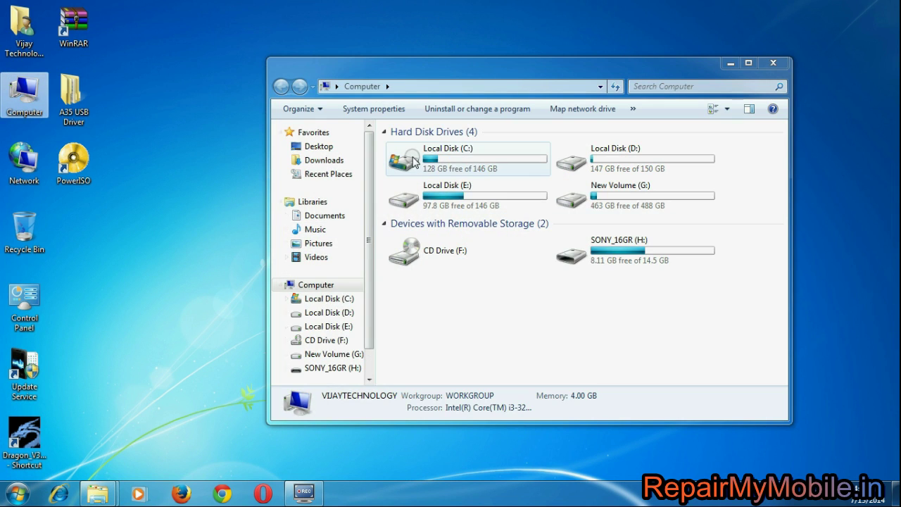
double_click(445, 166)
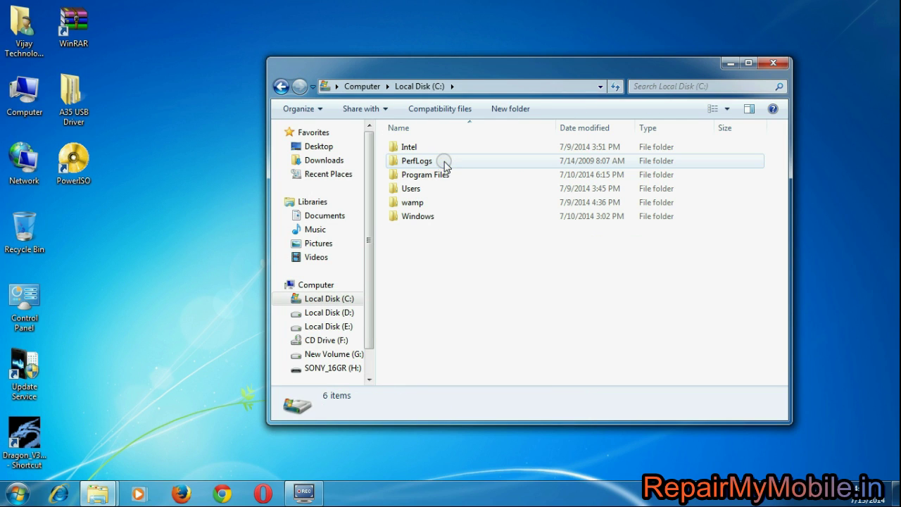
right_click(479, 328)
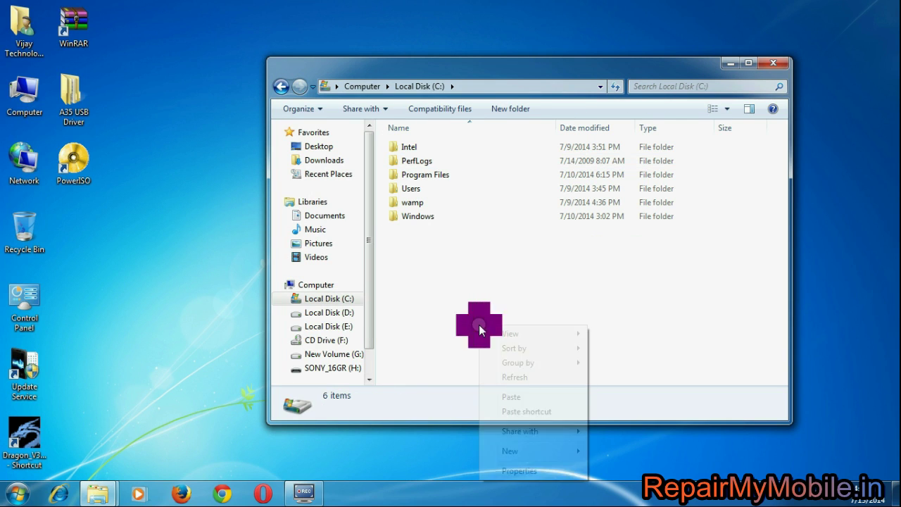
left_click(521, 399)
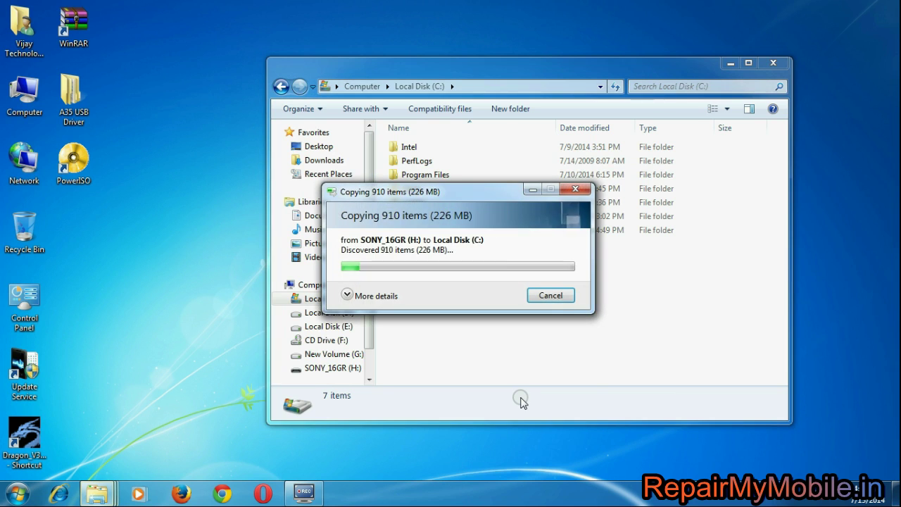
left_click(347, 295)
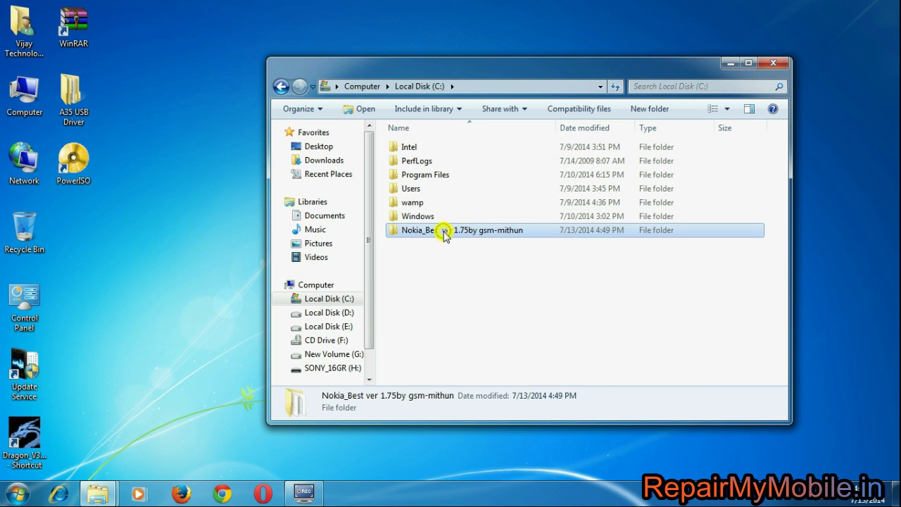
- Send best.exe in the copied Nokia_Best folder to the desktop as a shortcut
double_click(444, 235)
right_click(409, 231)
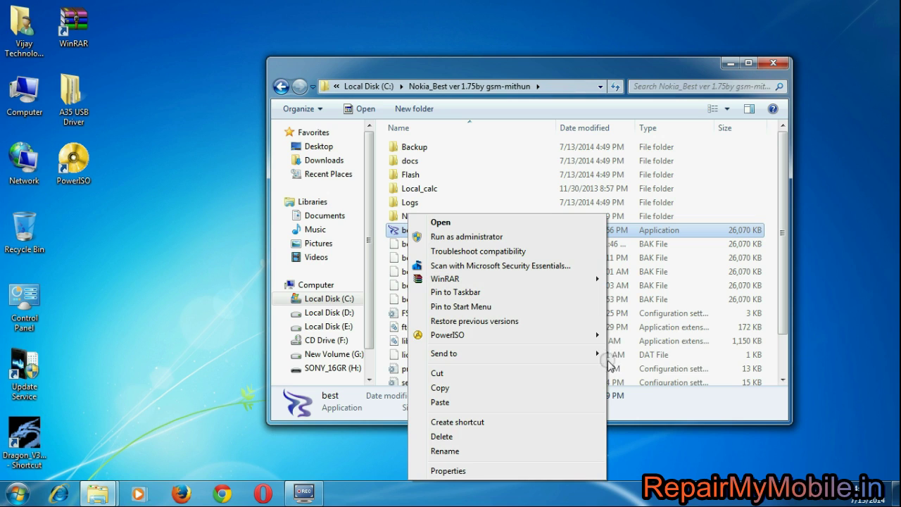
mouse_move(598, 355)
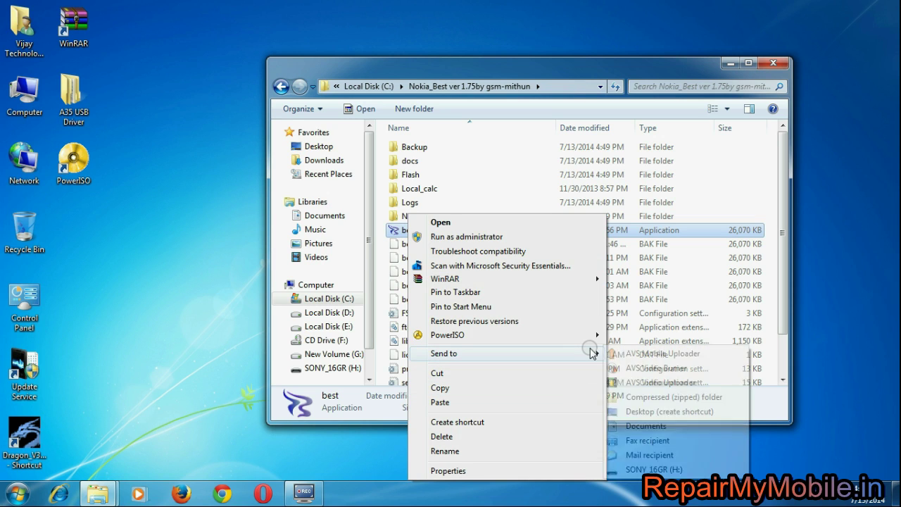
left_click(651, 412)
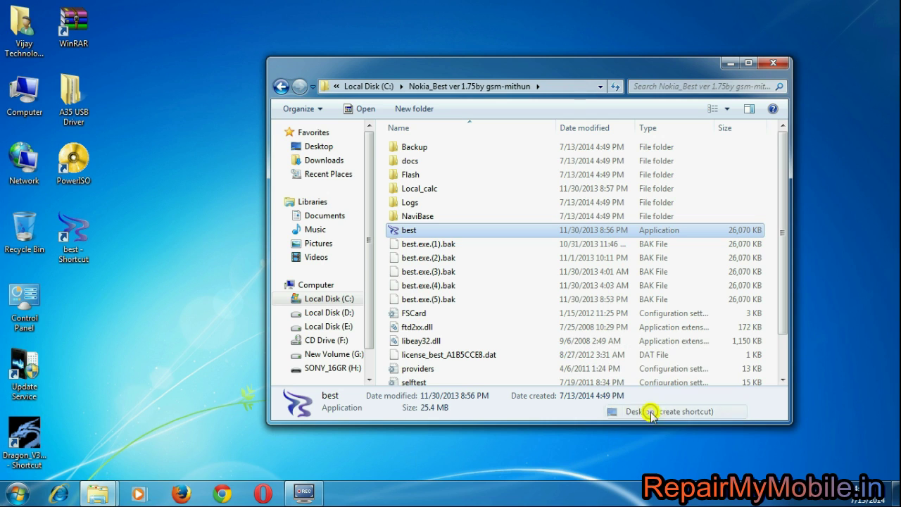
- Launch best, close the Nokia_Best folder and return to the SONY_16GR (H:) window
double_click(425, 231)
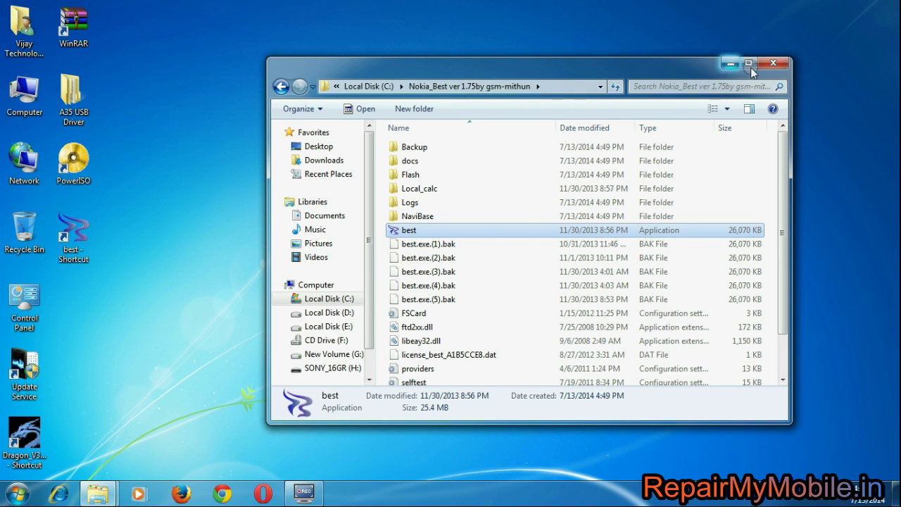
left_click(777, 64)
left_click(99, 492)
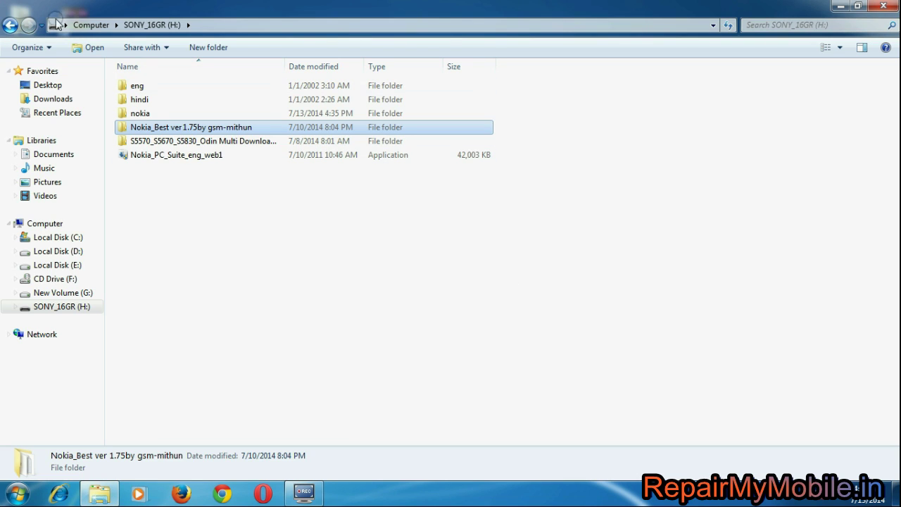
- Copy the nokia folder from the SONY_16GR (H:) drive
left_click(883, 5)
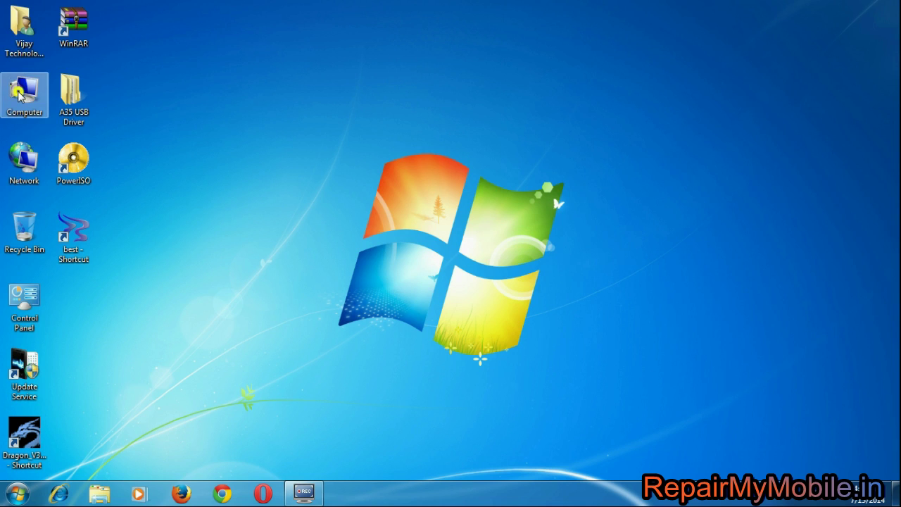
double_click(20, 95)
double_click(328, 169)
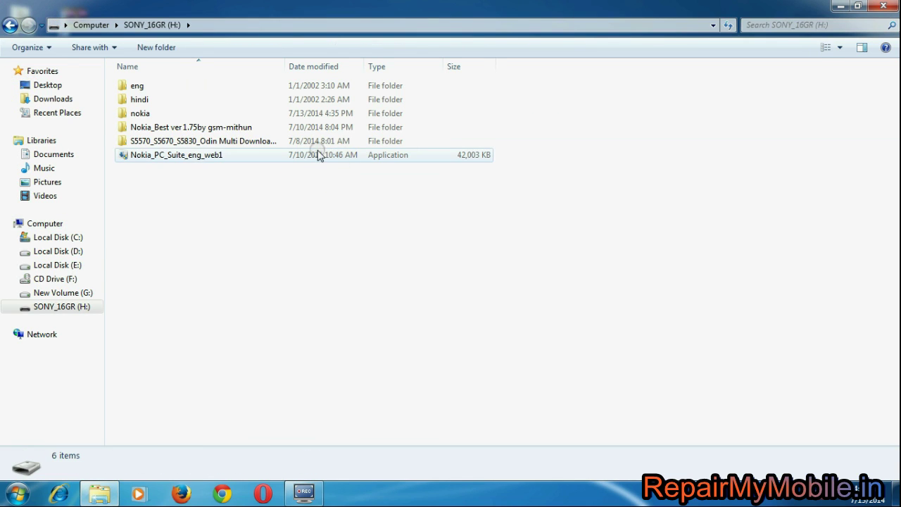
right_click(159, 120)
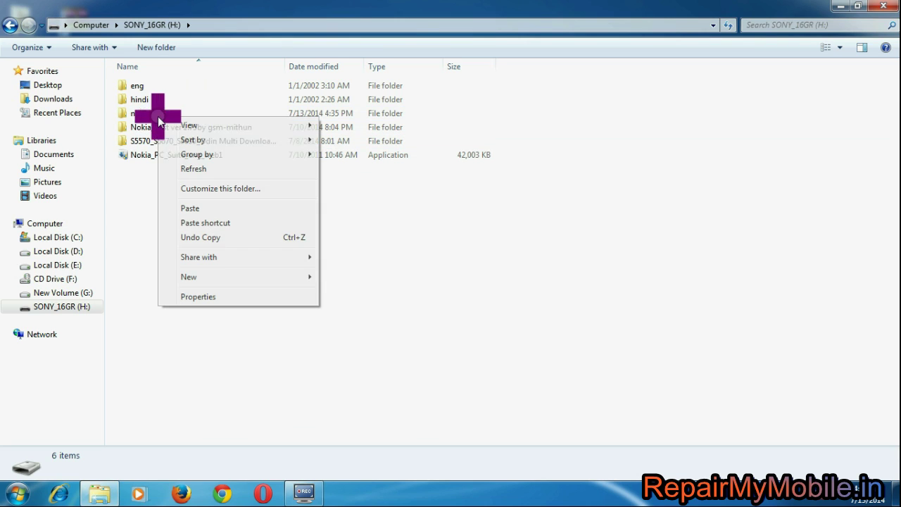
right_click(121, 117)
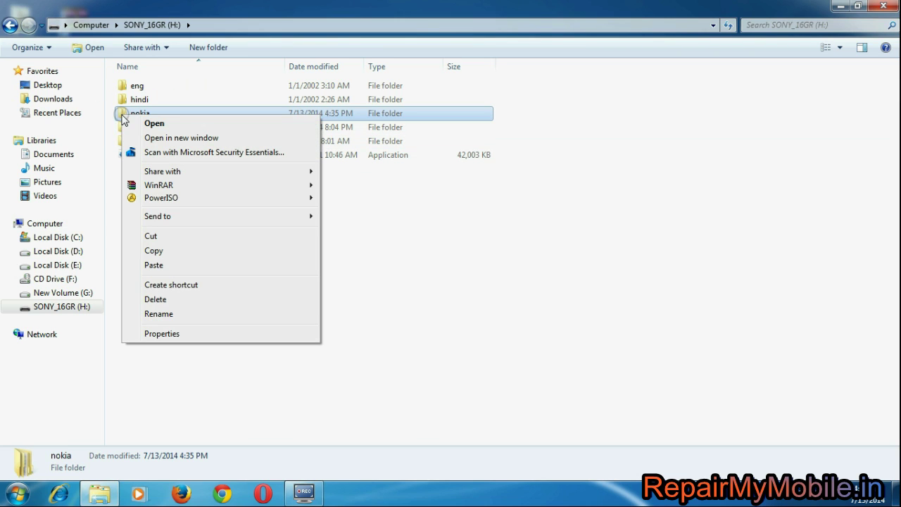
left_click(154, 251)
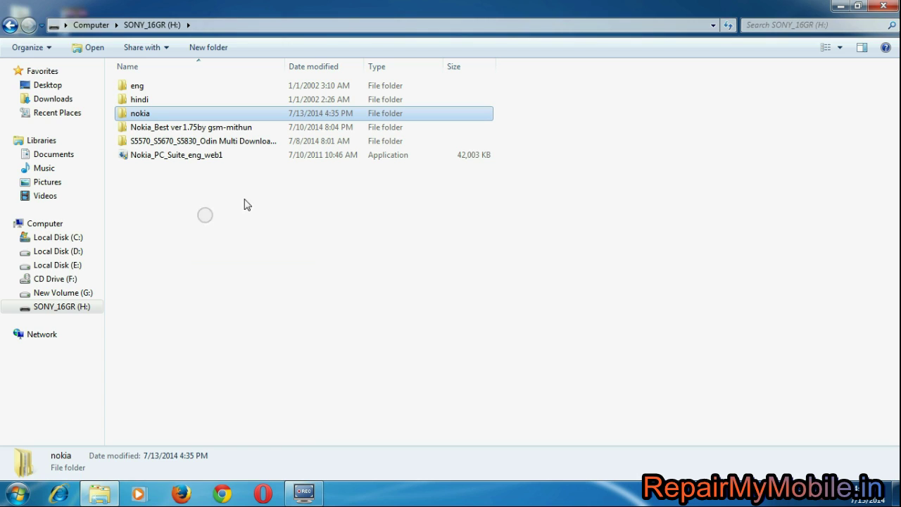
- Paste the nokia folder into C:\Program Files, granting administrator permission
left_click(885, 6)
double_click(32, 88)
left_click(148, 113)
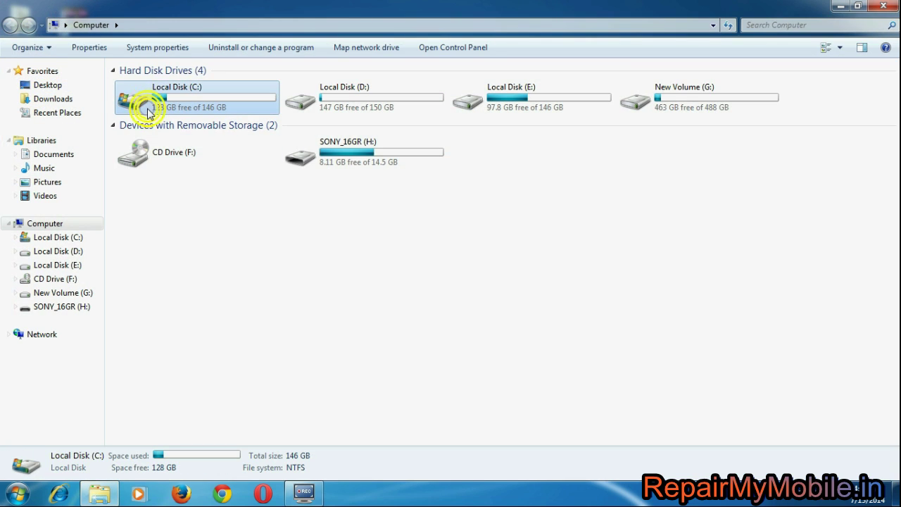
double_click(148, 113)
left_click(145, 129)
double_click(149, 133)
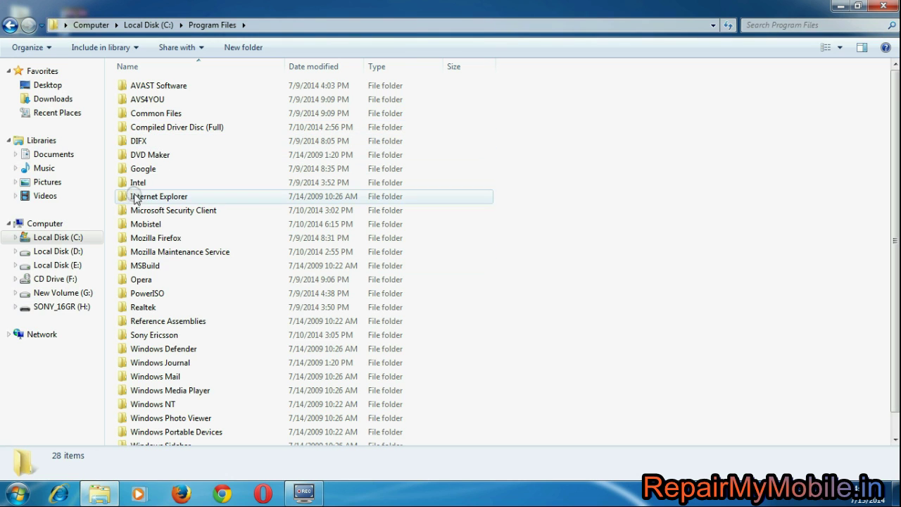
right_click(521, 314)
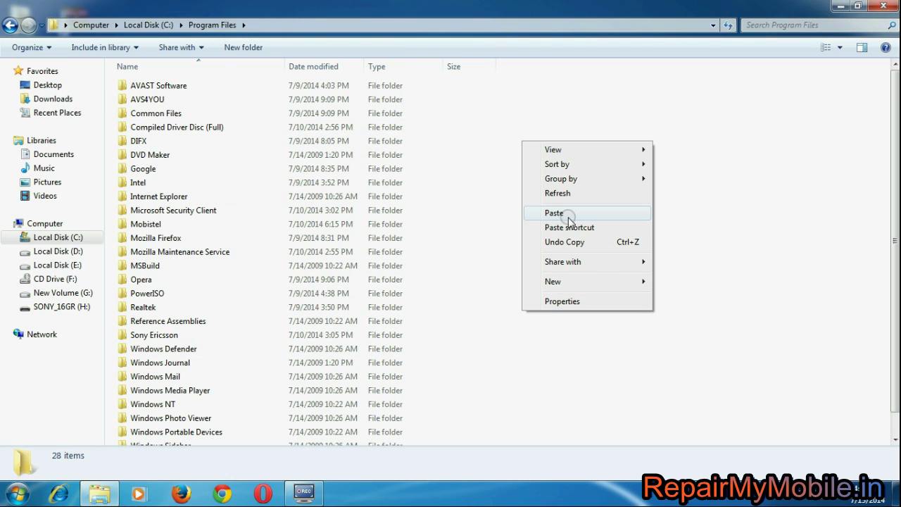
left_click(569, 215)
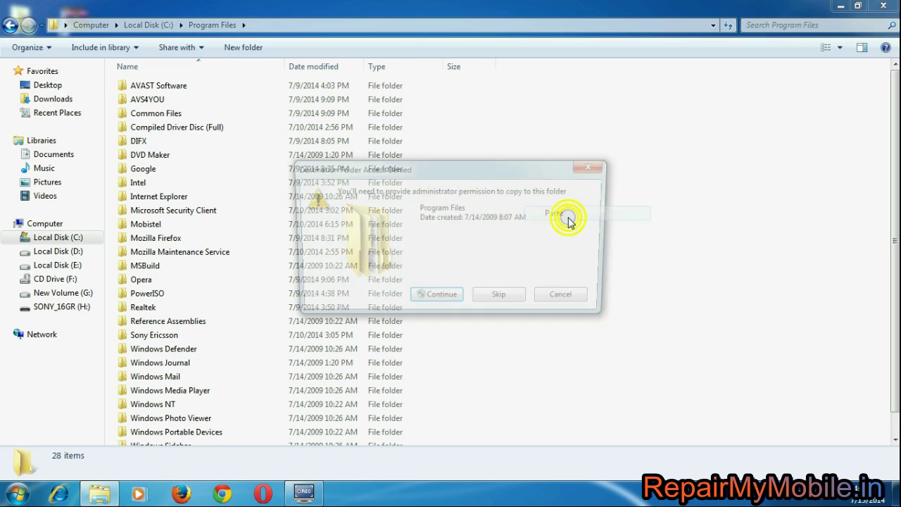
left_click(440, 300)
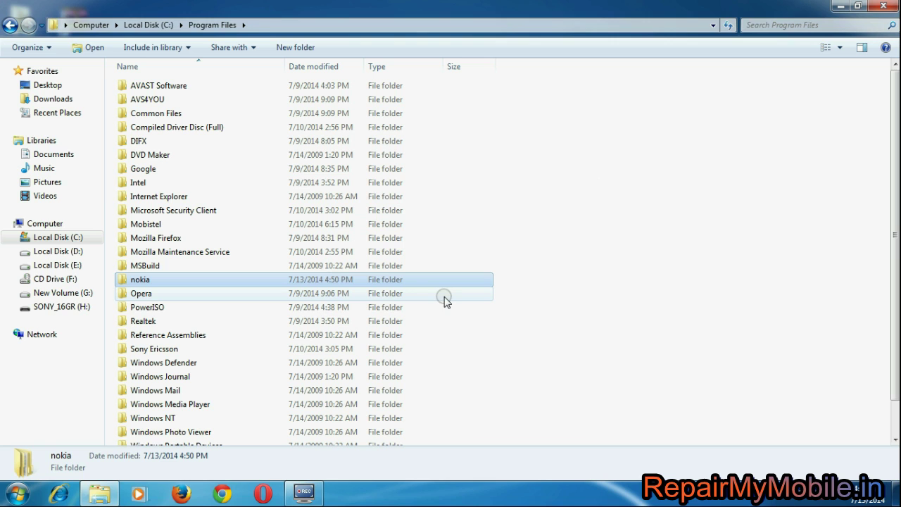
- Go back to the SONY_16GR (H:) drive through Computer
left_click(883, 6)
double_click(15, 113)
double_click(362, 176)
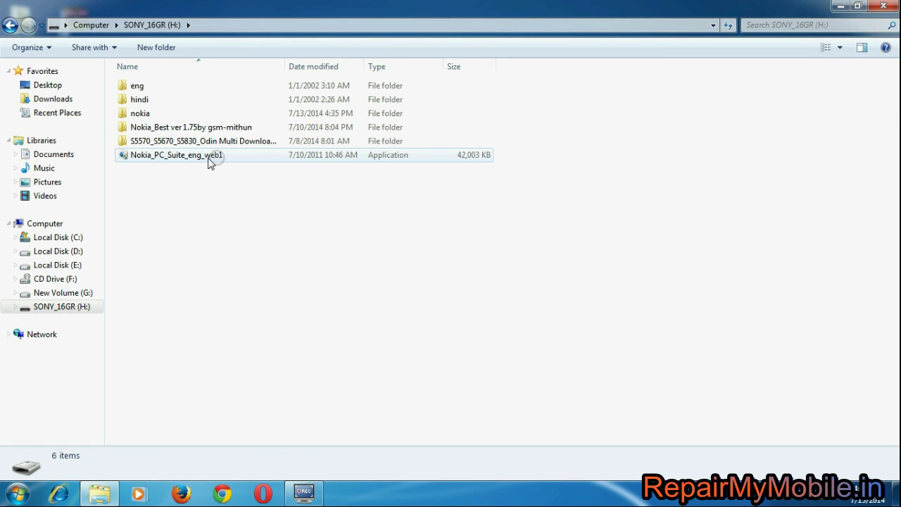
- Run Nokia_PC_Suite_eng_web1 and install Nokia PC Suite 7.1.62.1
right_click(169, 159)
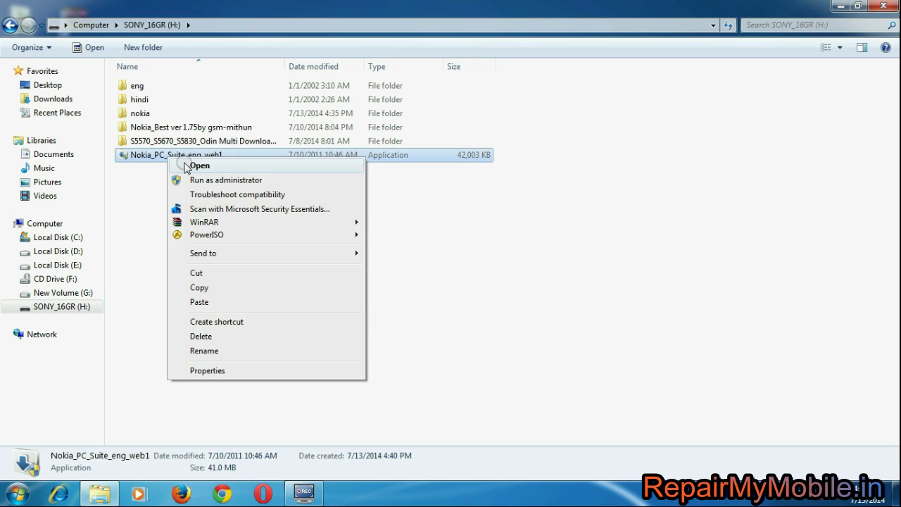
left_click(199, 166)
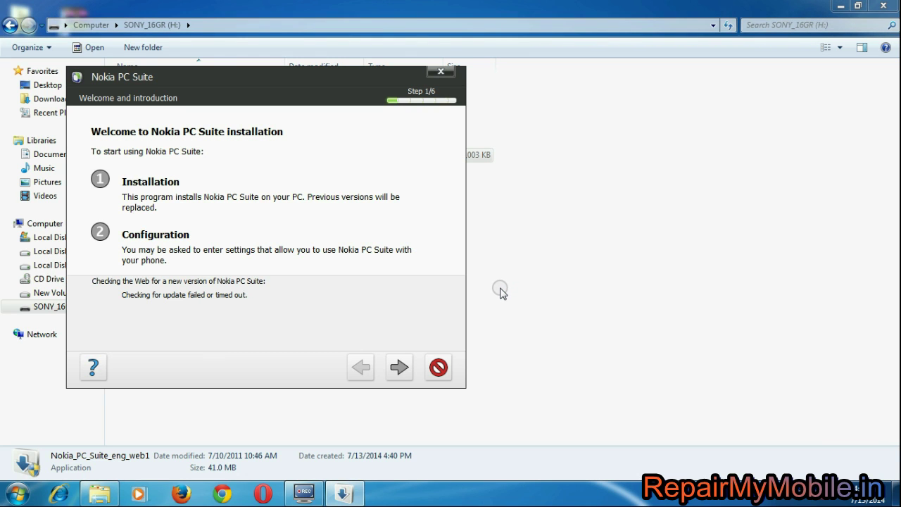
left_click(399, 367)
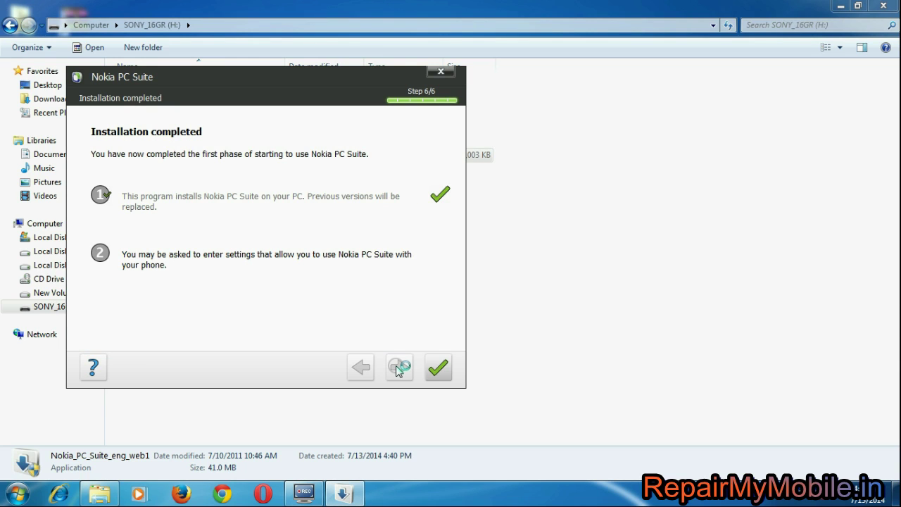
left_click(436, 367)
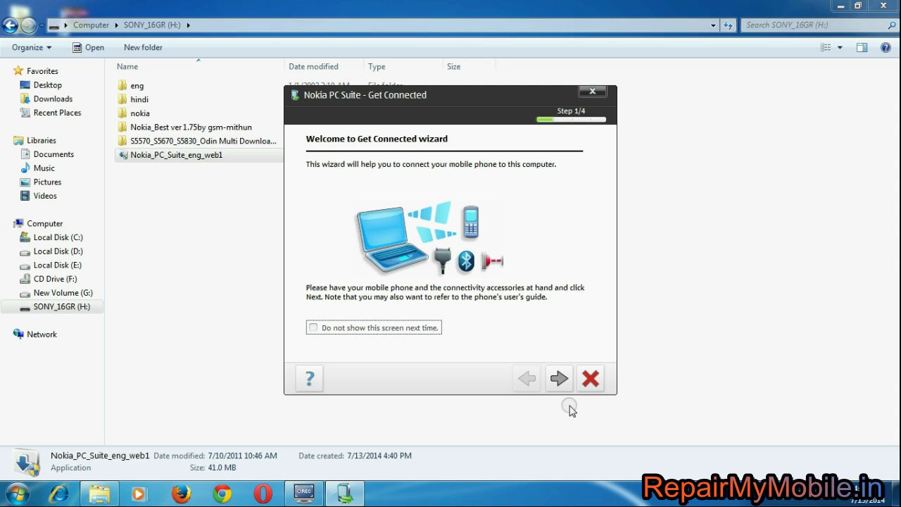
- Skip past the Get Connected wizard's steps and close it without connecting a phone
left_click(559, 379)
left_click(559, 378)
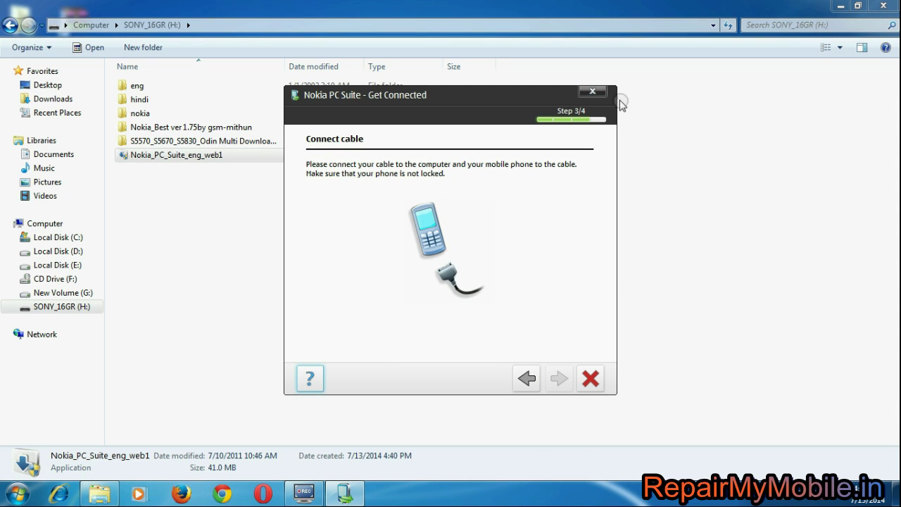
left_click(592, 92)
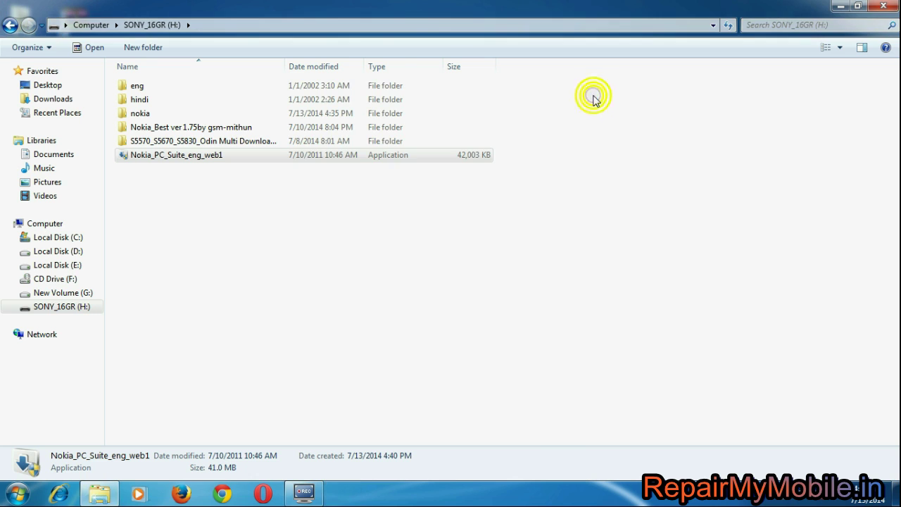
- Launch Nokia BEST from the desktop shortcut and select phone model RM-766
left_click(886, 7)
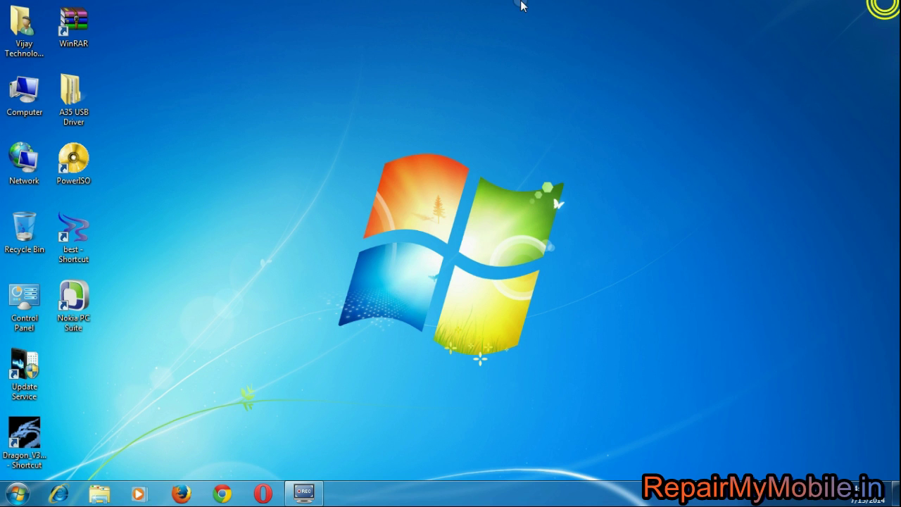
double_click(80, 241)
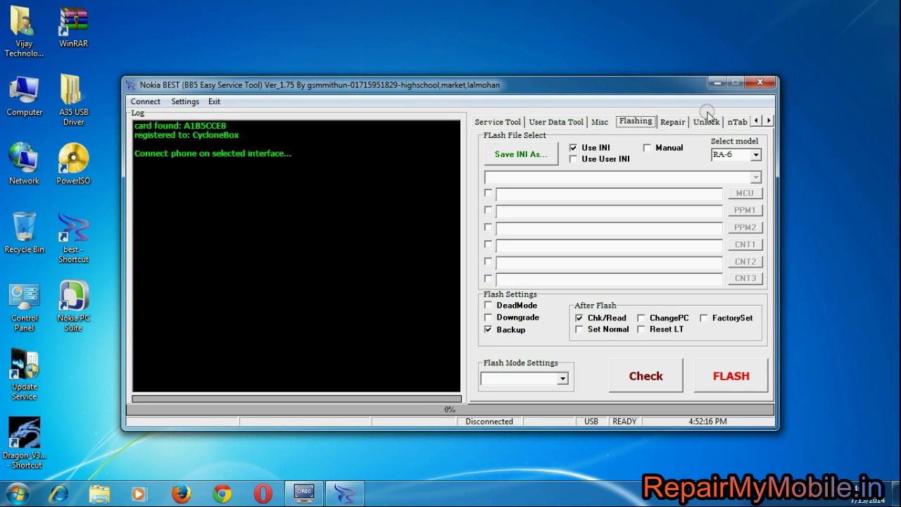
left_click(756, 155)
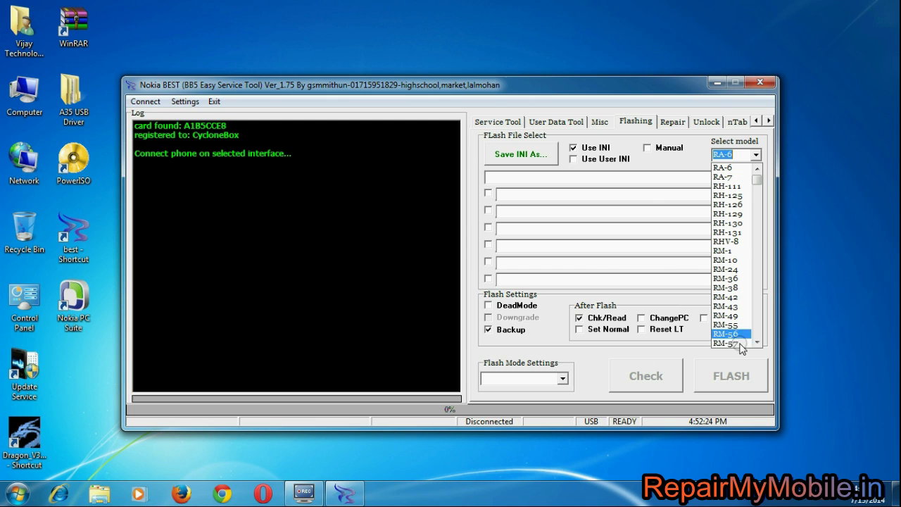
left_click_drag(758, 298, 764, 312)
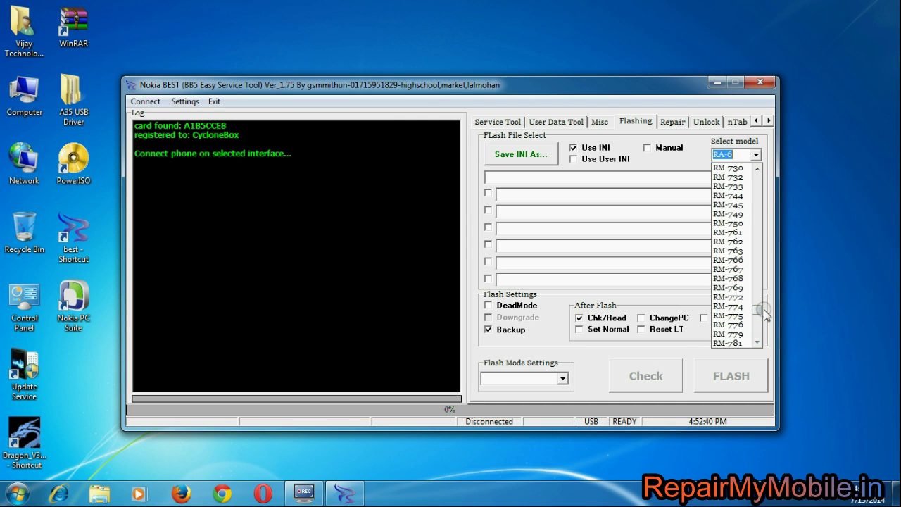
left_click(731, 259)
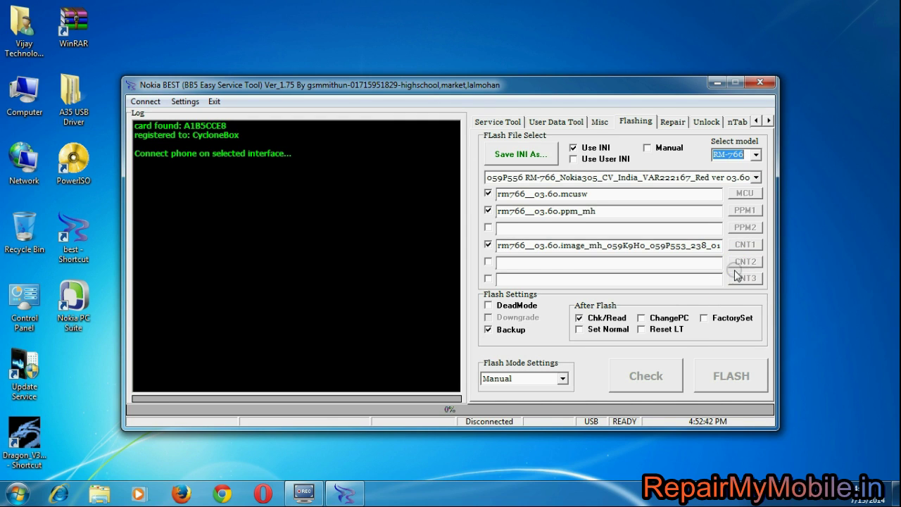
- Select the RM-766 Nokia305 ver 03.60 INI and tick ChangePC, Set Normal, FactorySet and DeadMode
left_click(728, 179)
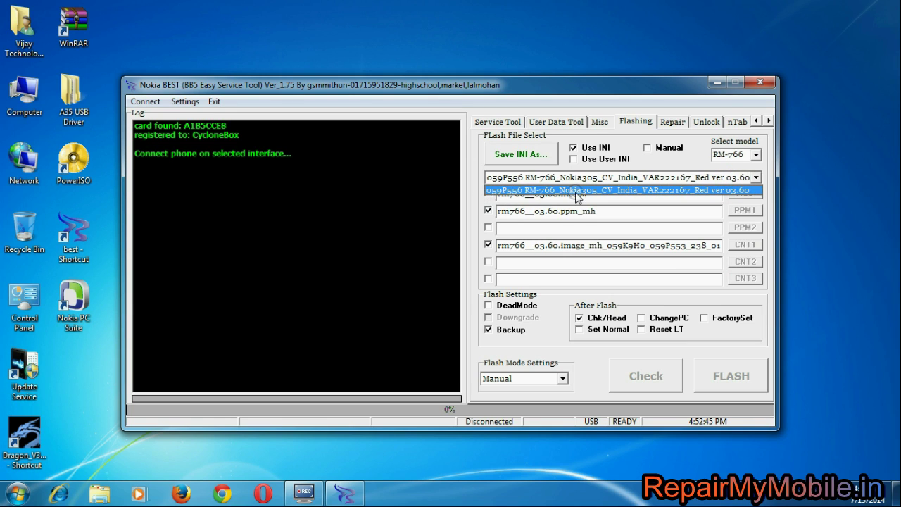
left_click(711, 189)
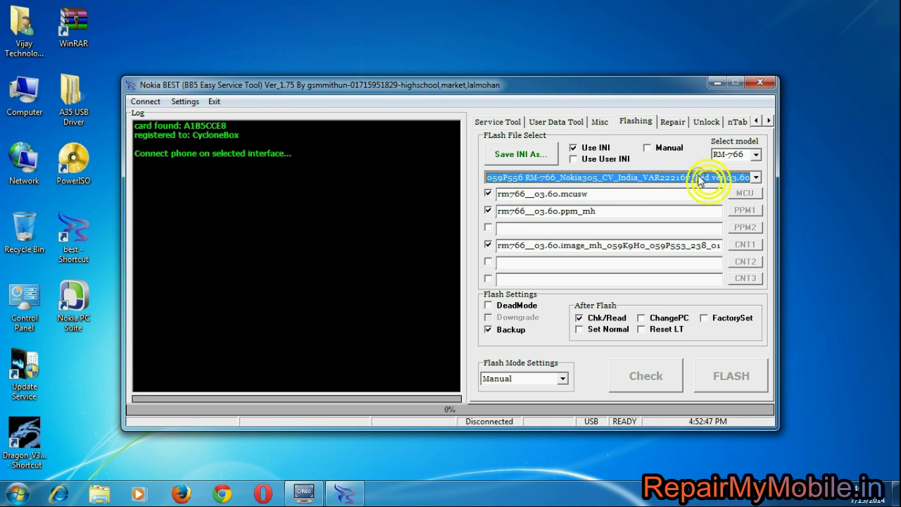
left_click(658, 319)
left_click(607, 330)
left_click(706, 319)
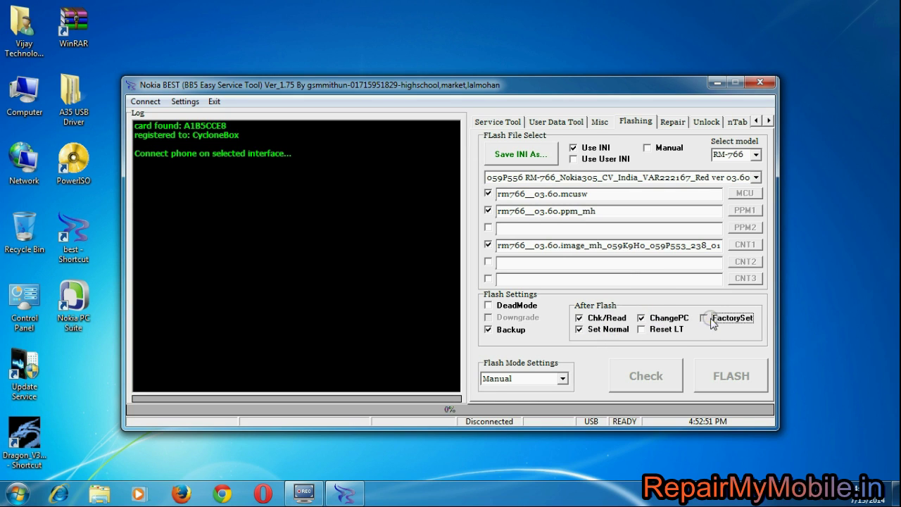
left_click(488, 307)
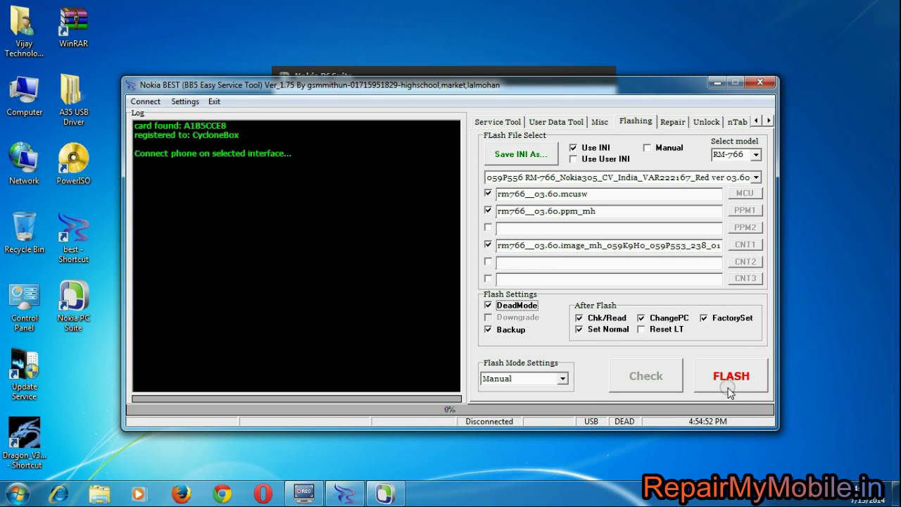
- Press FLASH so Nokia BEST loads MCU, PPM and CNT files and waits for USB
left_click(729, 389)
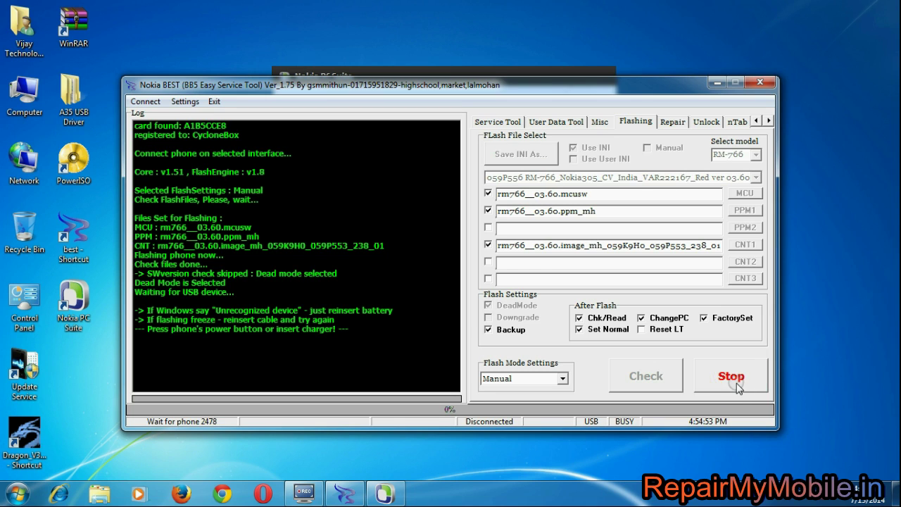